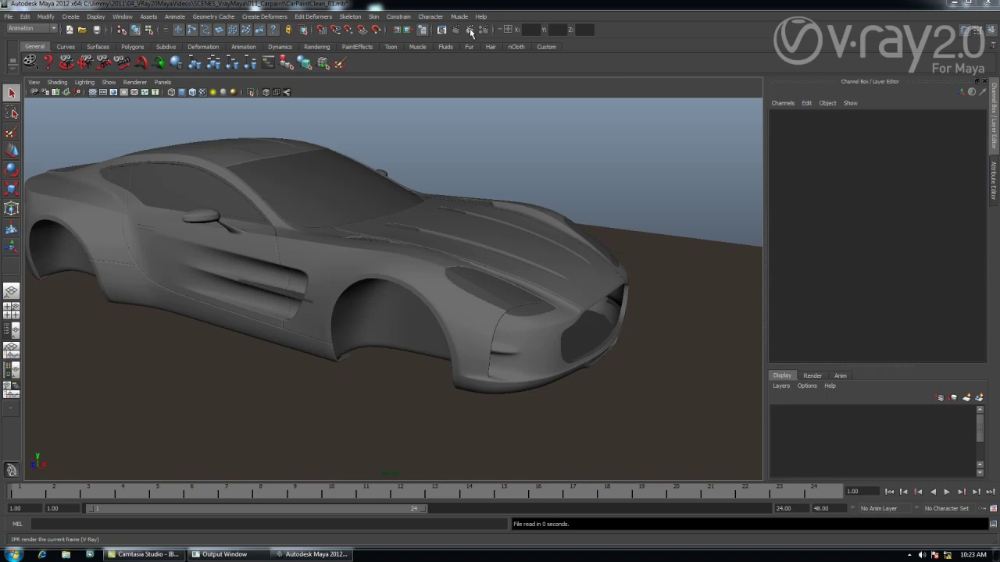
Start a V-Ray IPR render and place its frame buffer beside the viewport, Render View minimized
left_click(471, 31)
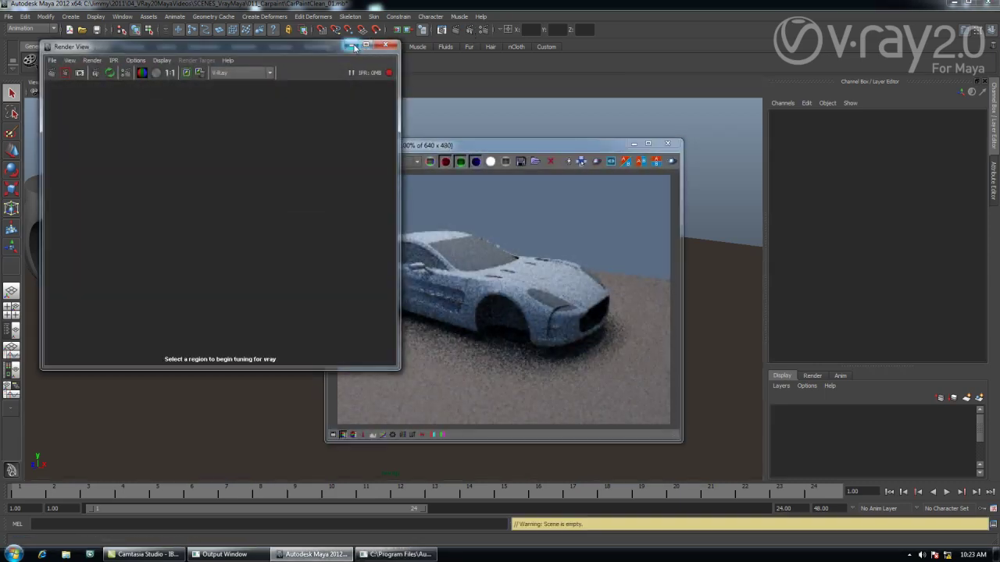
left_click(350, 45)
left_click_drag(464, 145, 565, 105)
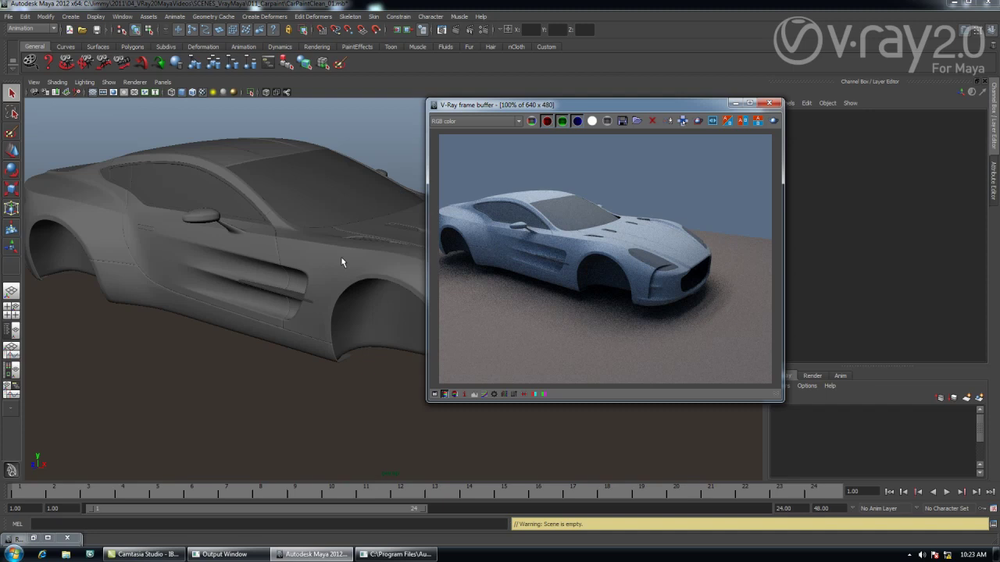
left_click(341, 250)
Assign a new VRayCarPaintMtl to the car body
right_click(311, 260)
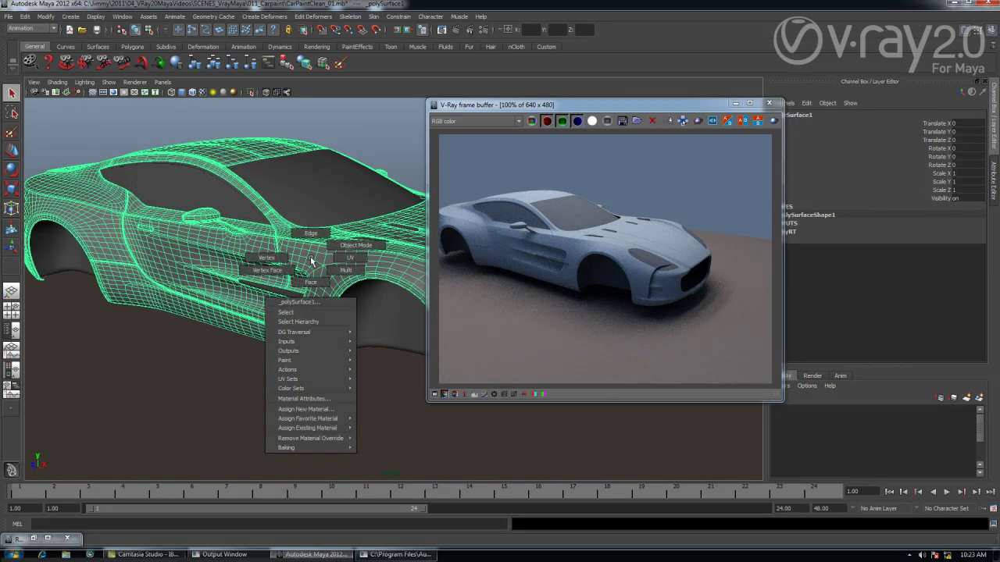
mouse_move(308, 418)
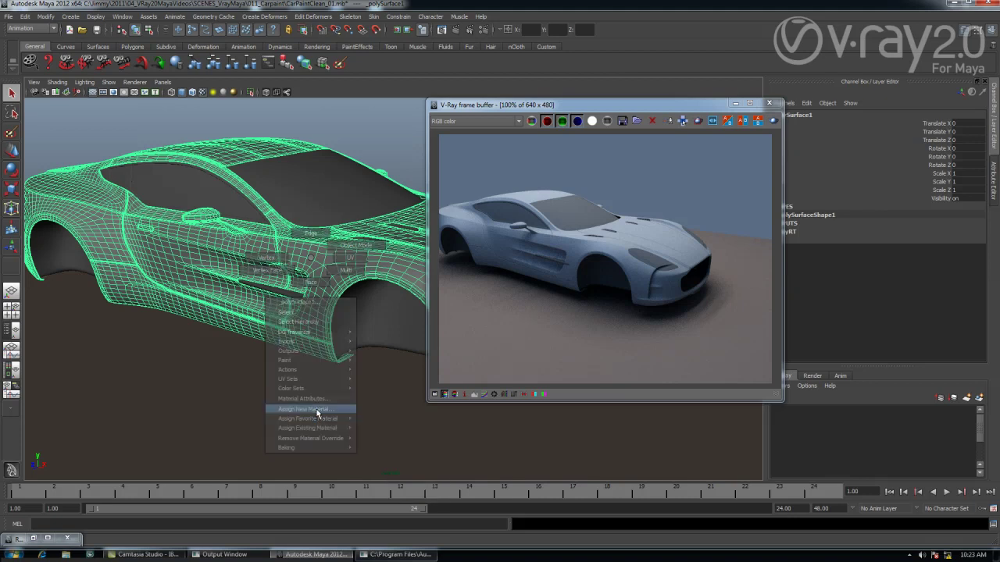
left_click(317, 409)
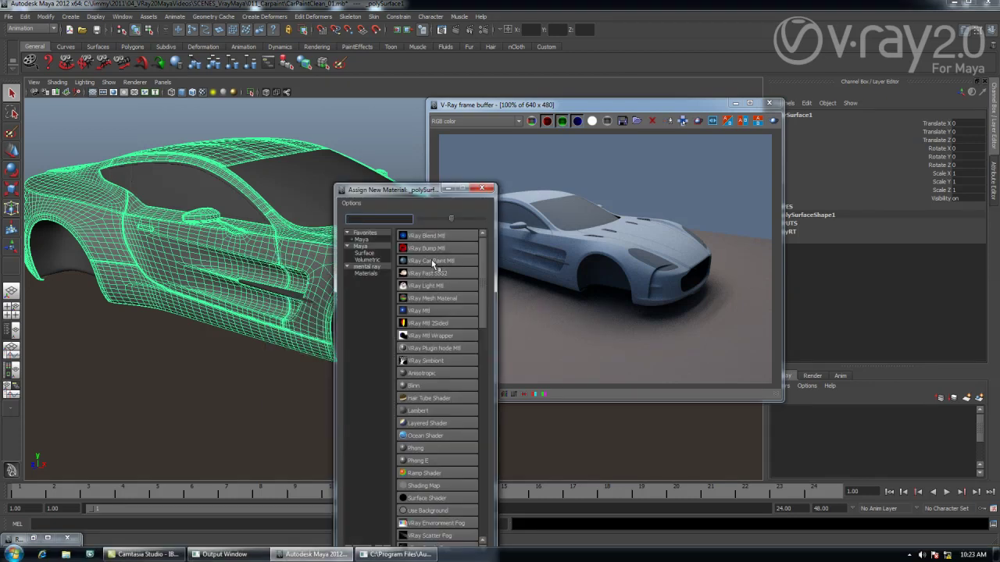
left_click(432, 260)
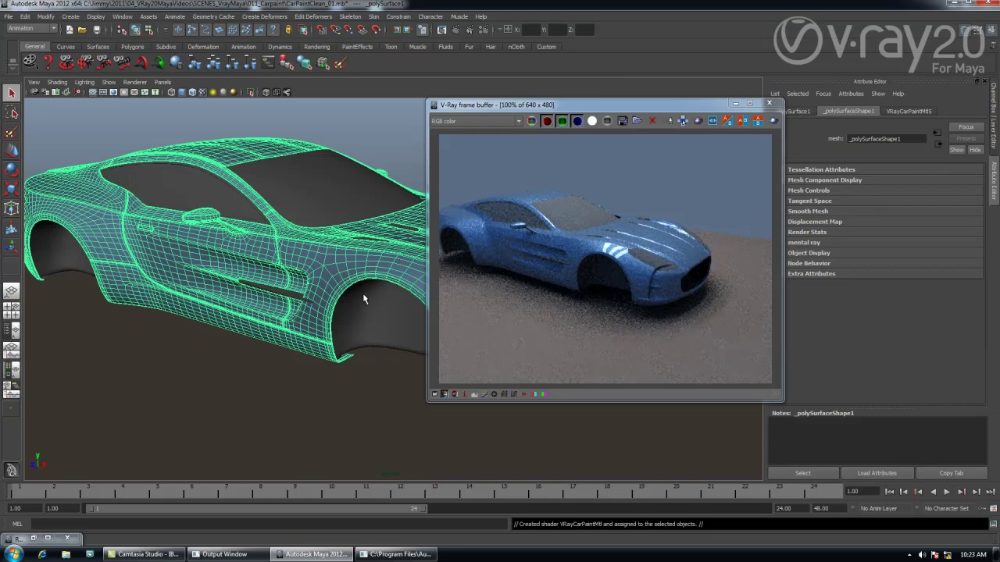
Dolly in to the wheel arch and bring up the VRayCarPaintMtl5 settings
left_click_drag(362, 293, 368, 294, "alt")
right_click_drag(368, 294, 370, 249, "alt")
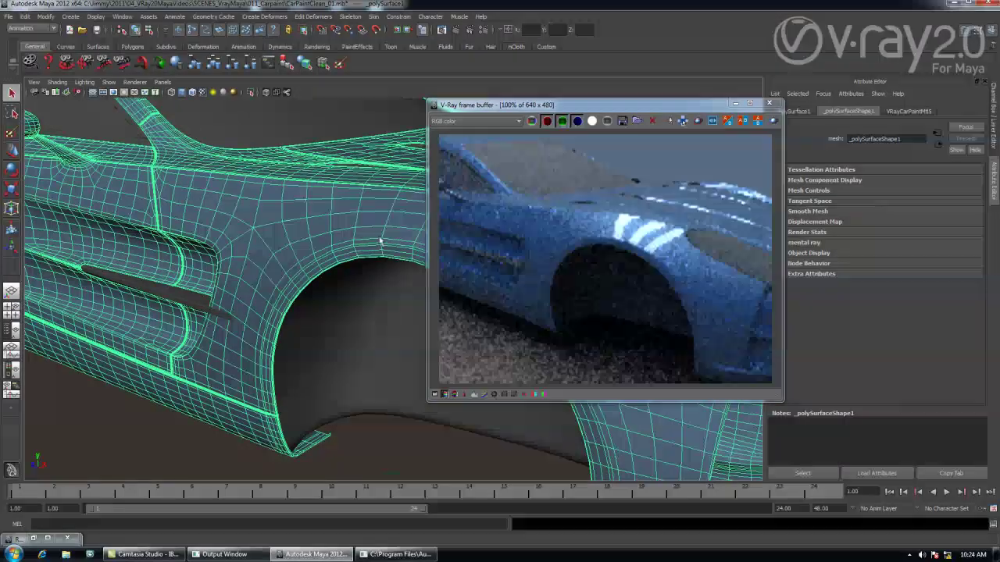
right_click_drag(381, 251, 422, 266, "alt")
left_click_drag(622, 107, 511, 94)
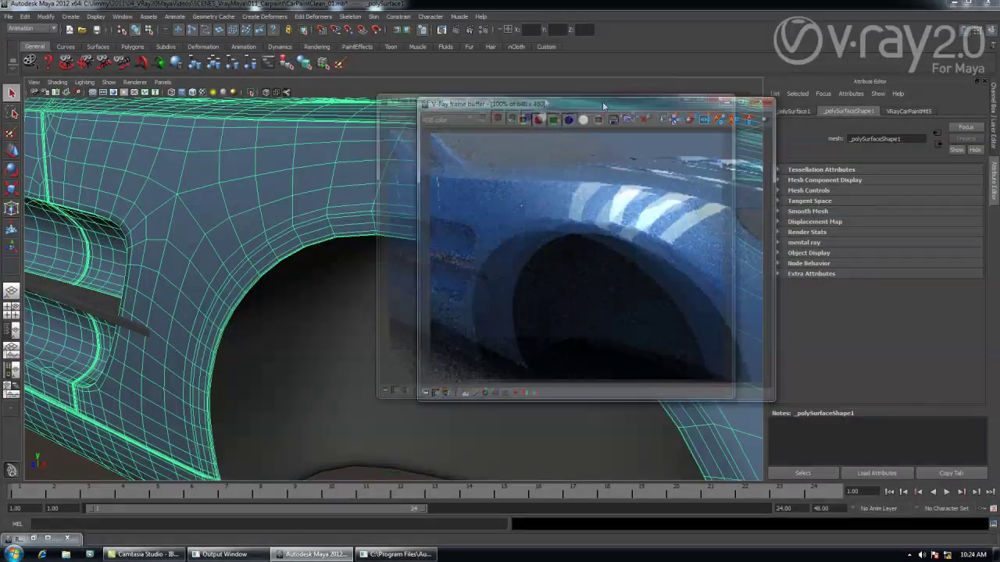
left_click(906, 111)
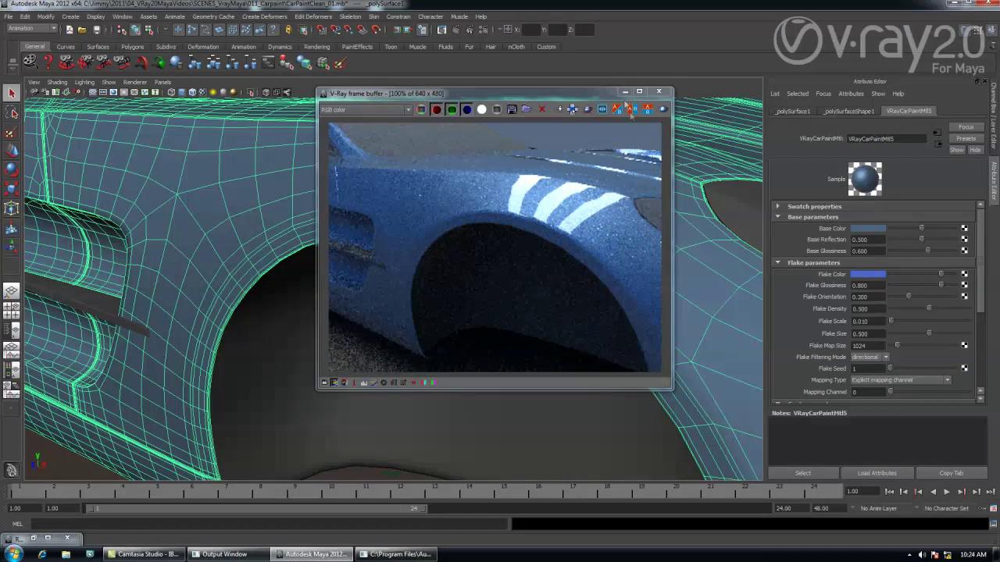
Change the car paint Base Color hue from blue to olive green, around H 71
mouse_move(981, 254)
left_mouse_down()
mouse_move(984, 273)
mouse_move(989, 234)
left_mouse_up()
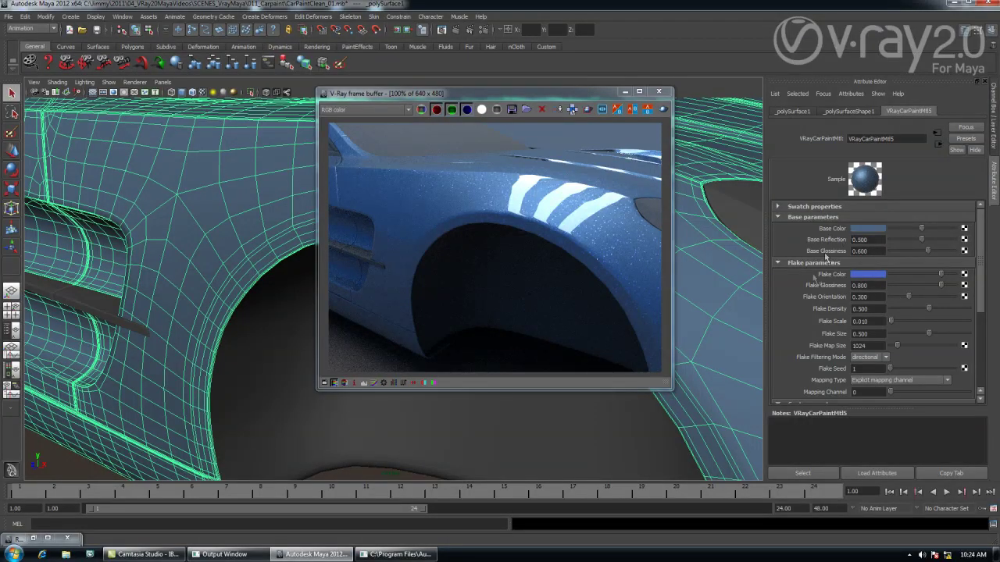
mouse_move(977, 283)
left_mouse_down()
mouse_move(968, 320)
mouse_move(989, 258)
left_mouse_up()
mouse_move(980, 265)
left_mouse_down()
mouse_move(973, 323)
mouse_move(979, 250)
left_mouse_up()
left_click(870, 231)
left_click_drag(830, 242, 814, 245)
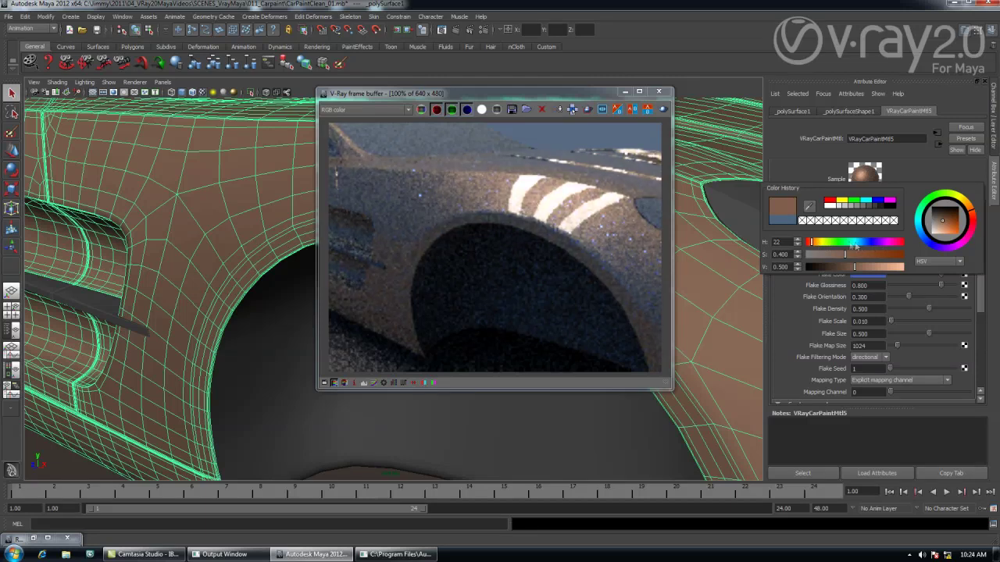
left_click(828, 245)
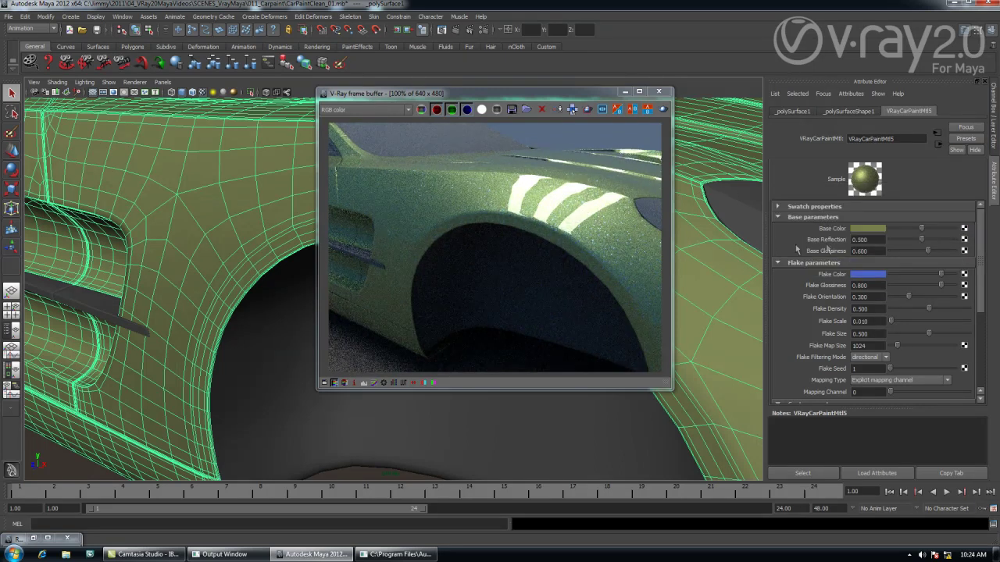
left_click(859, 240)
Set the car paint's Base Reflection to 0.700
double_click(881, 240)
type("0")
key("Return")
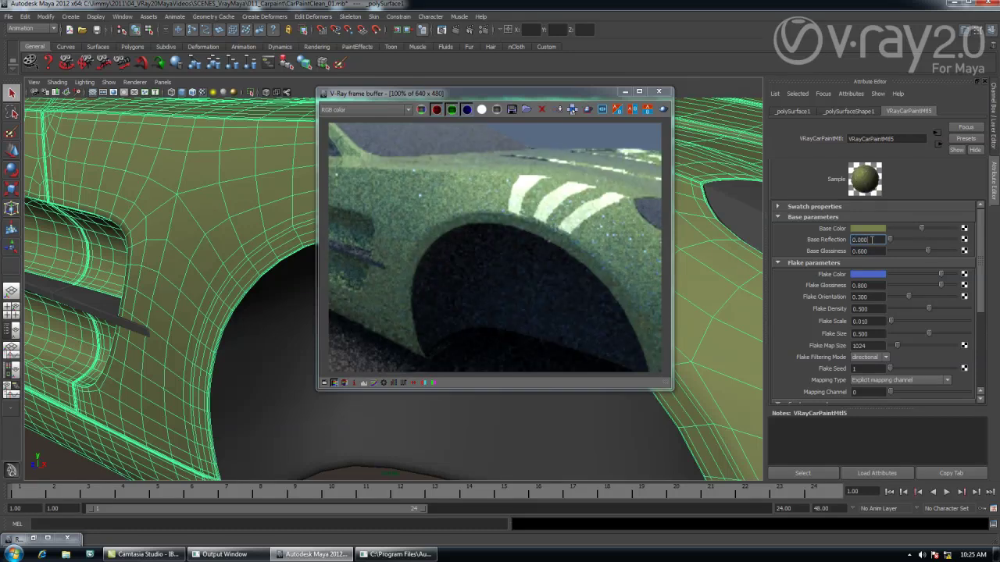
double_click(882, 240)
type("0.7")
key("Return")
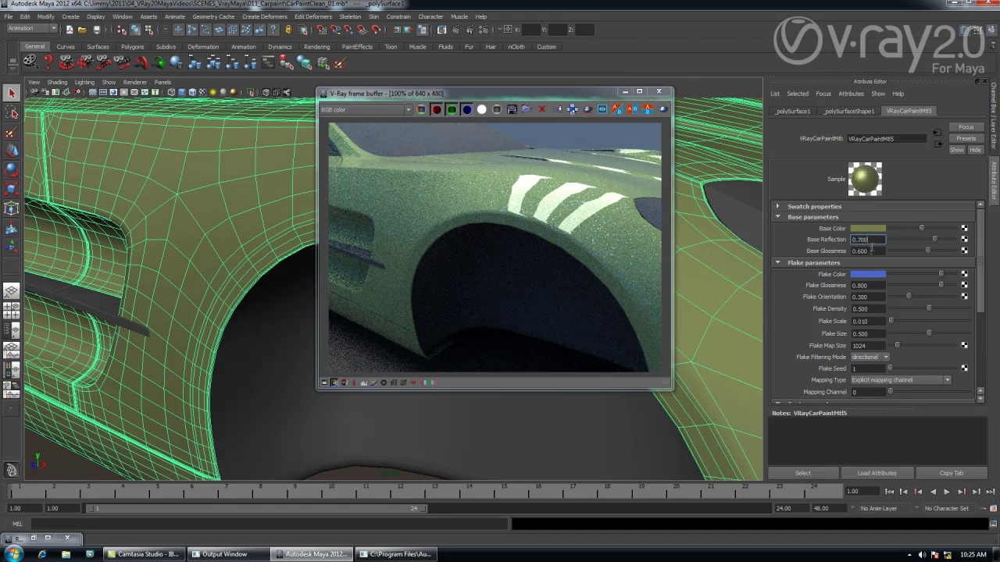
Set the car paint's Base Glossiness to 0.700
double_click(870, 251)
type("1")
key("Return")
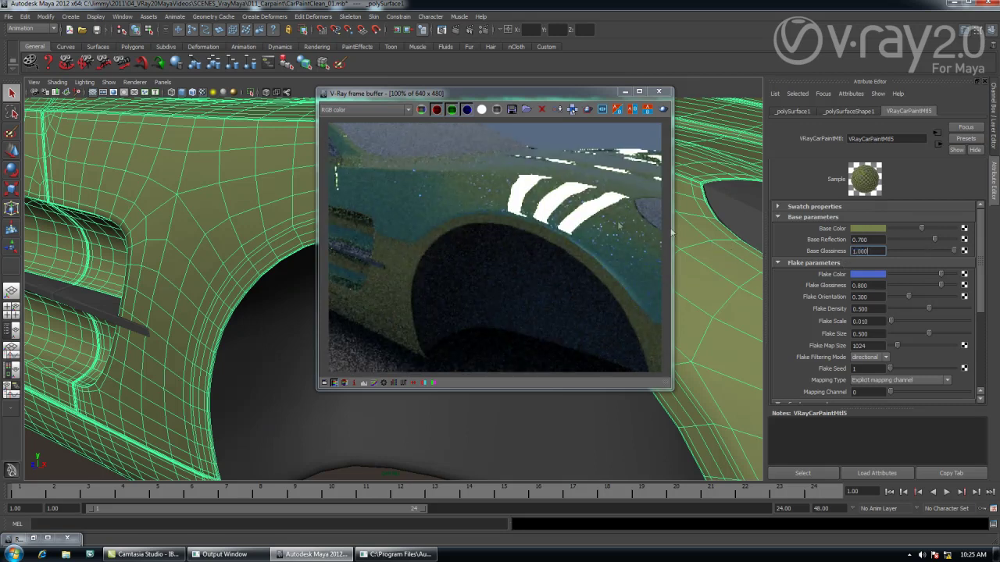
double_click(873, 251)
type("0.7")
key("Return")
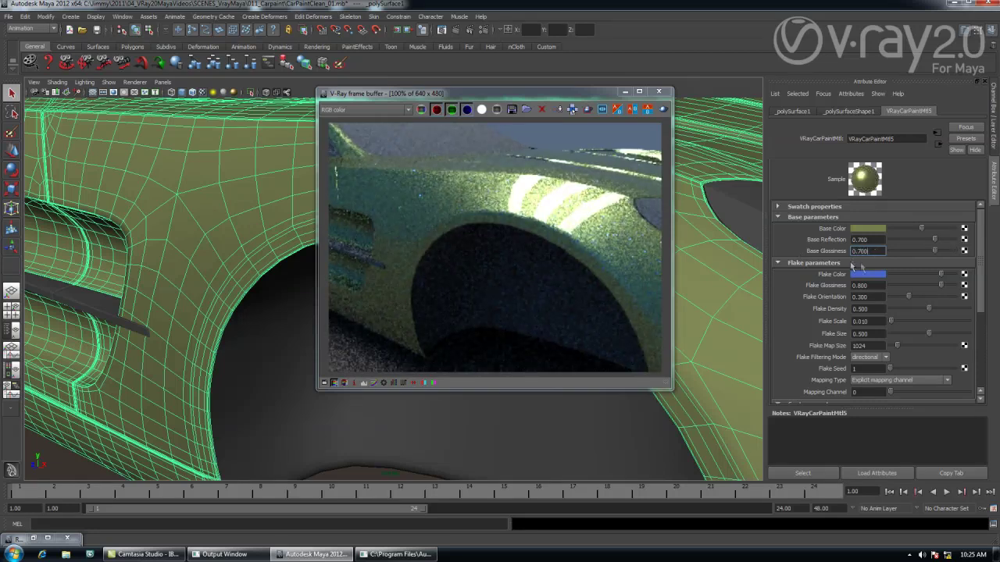
left_click_drag(980, 275, 981, 293)
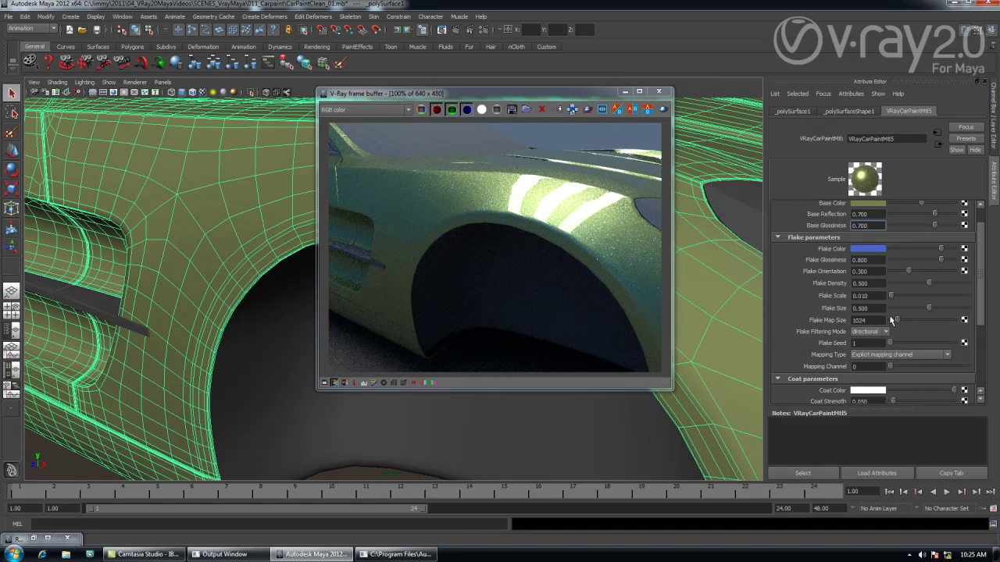
Make the flake colour orange and review Flake Glossiness 0.800 and Orientation 0.300 in the render
left_click(623, 247)
scroll(622, 247, "up", 1)
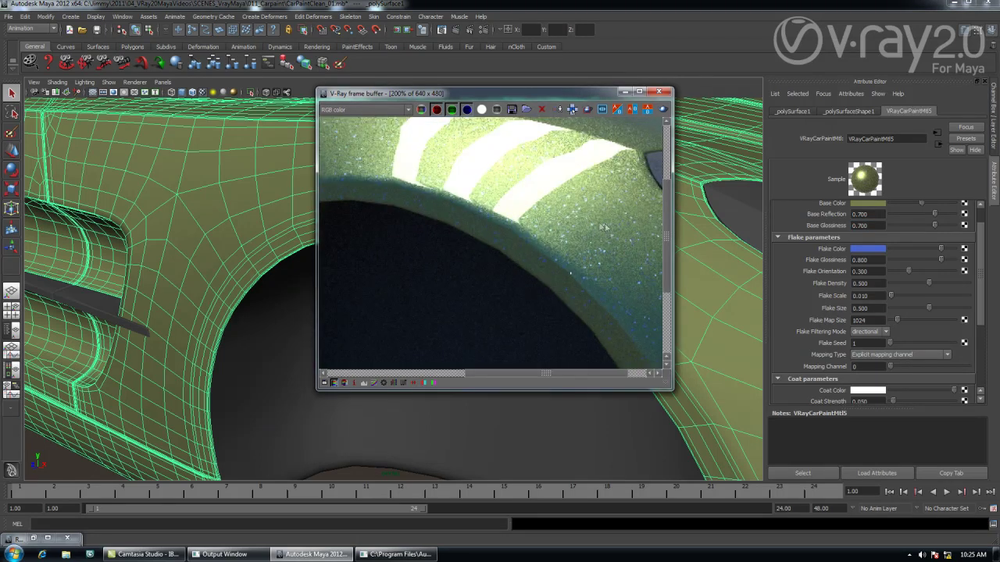
scroll(596, 219, "down", 1)
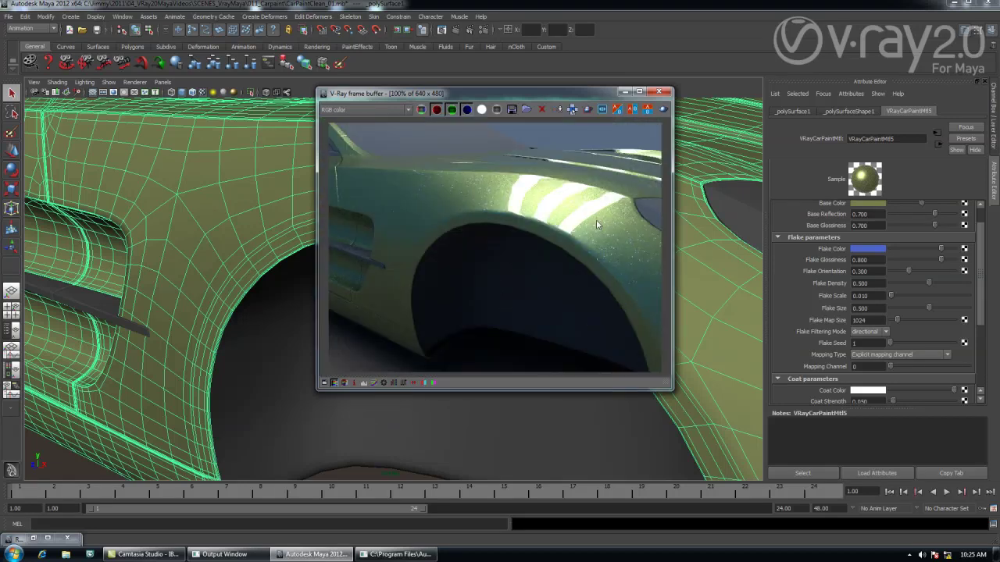
left_click(855, 249)
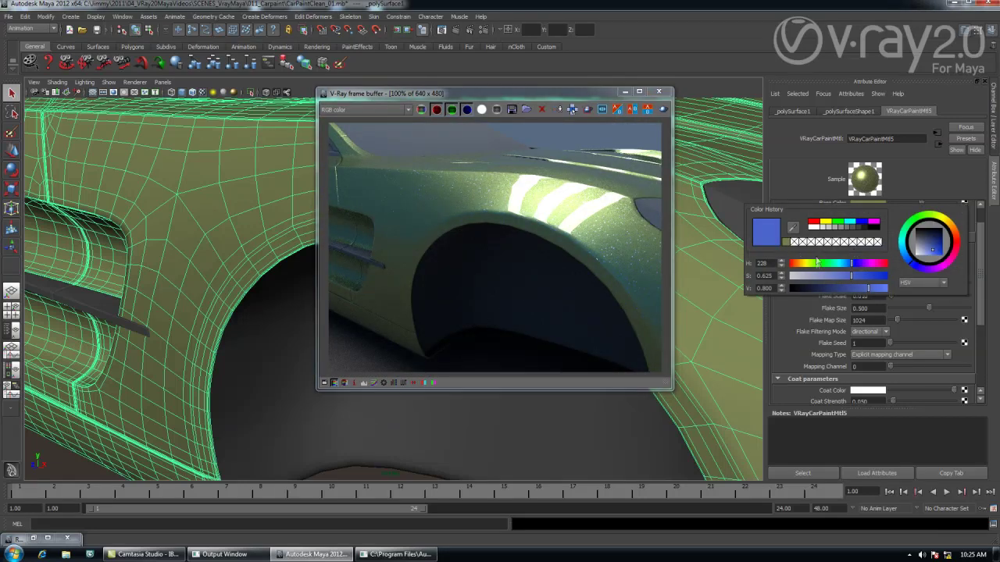
left_click_drag(817, 262, 801, 266)
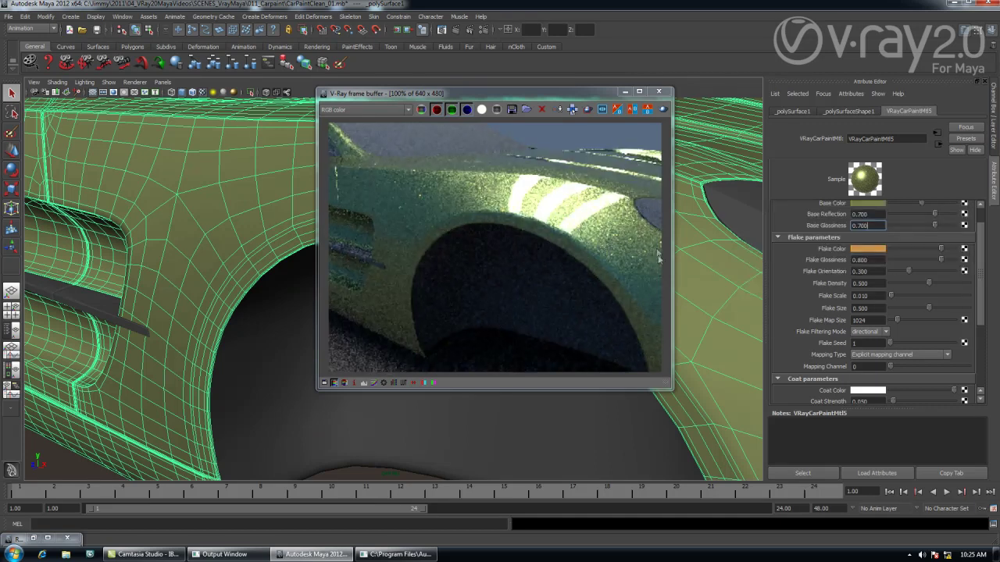
left_click(866, 261)
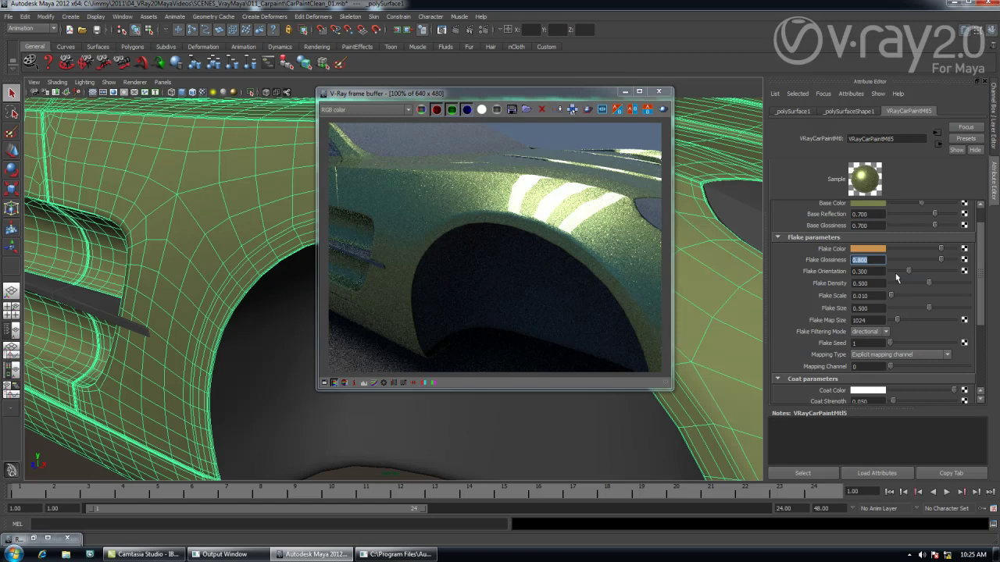
left_click(875, 272)
left_click(873, 283)
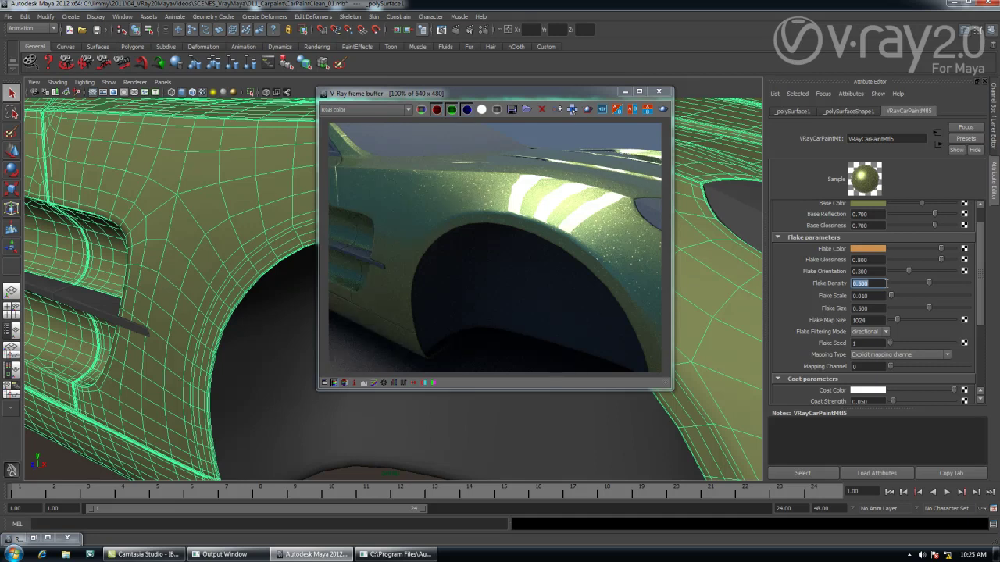
Set Flake Density to 0.500
type("0")
key("Return")
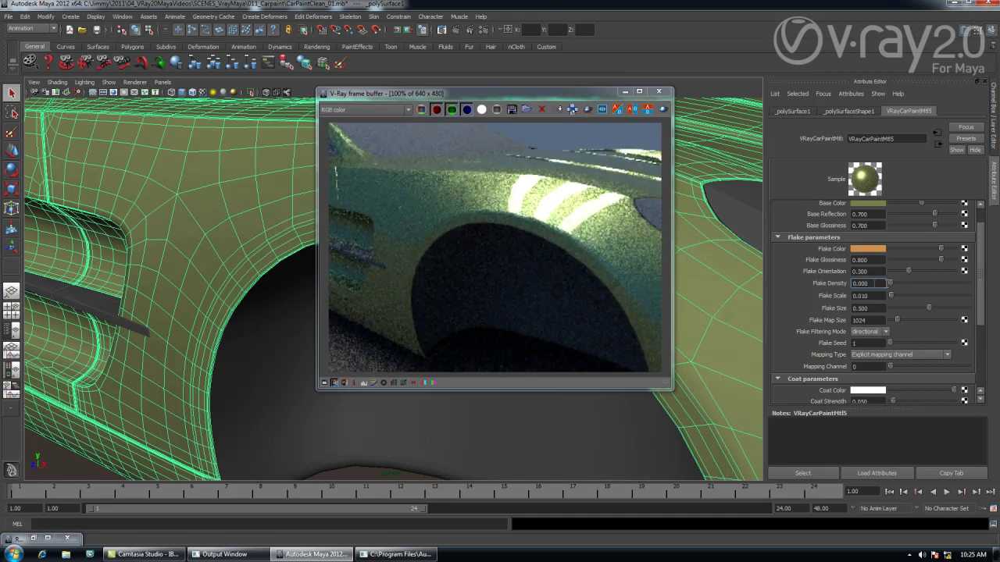
double_click(876, 282)
type("0.5")
key("Return")
Set Flake Size to 1.000 and Flake Scale to 0.020
double_click(867, 308)
type("1.000")
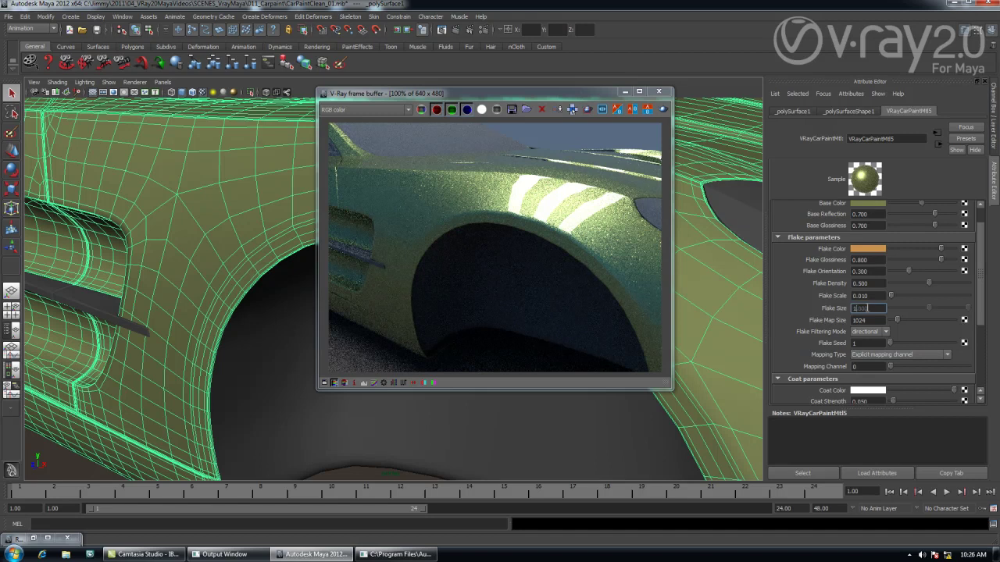
key("Return")
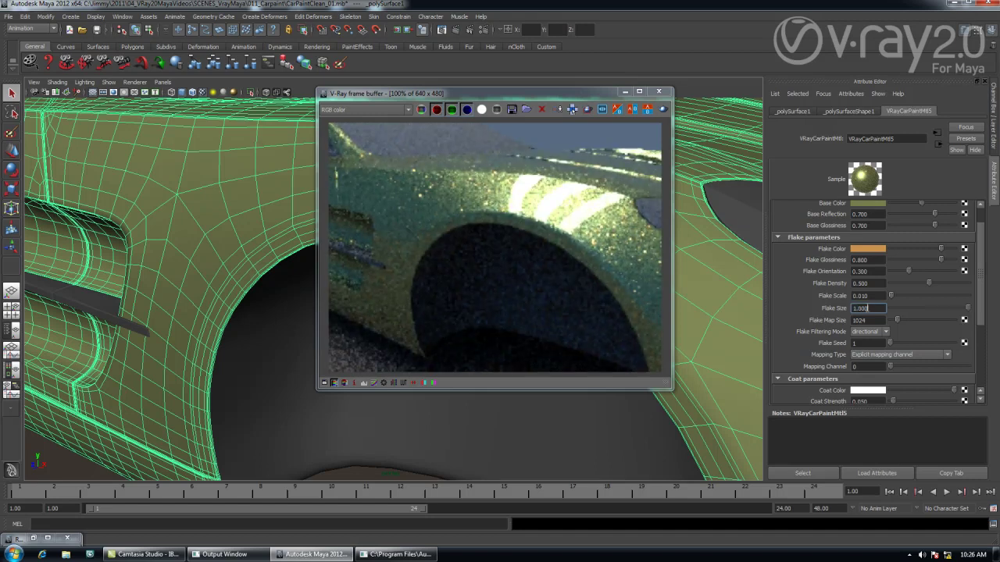
double_click(866, 296)
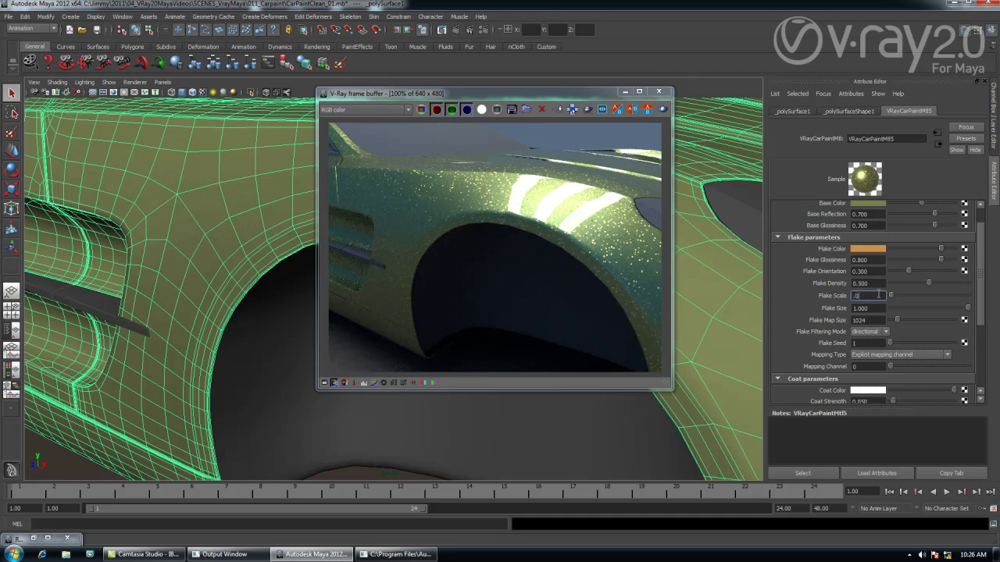
type("0.020")
key("Return")
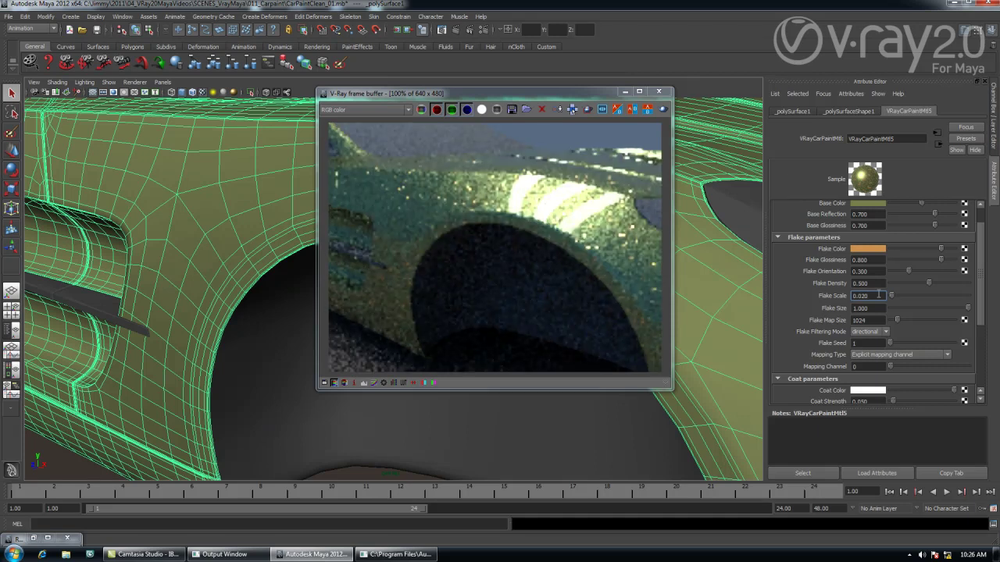
left_click(873, 320)
scroll(979, 291, "down", 2)
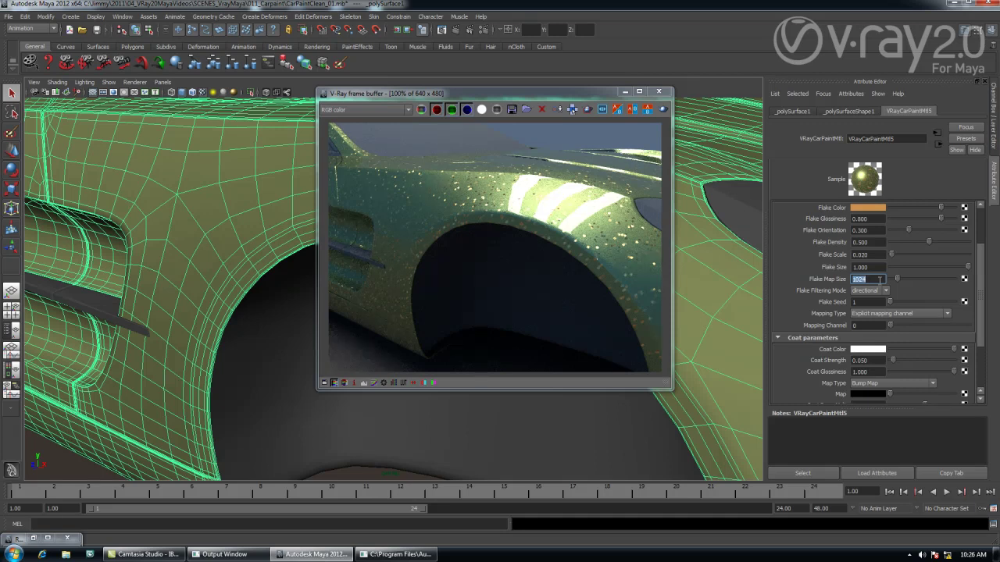
Keep the Coat Color white after trying black in the colour chooser
left_click_drag(984, 284, 981, 309)
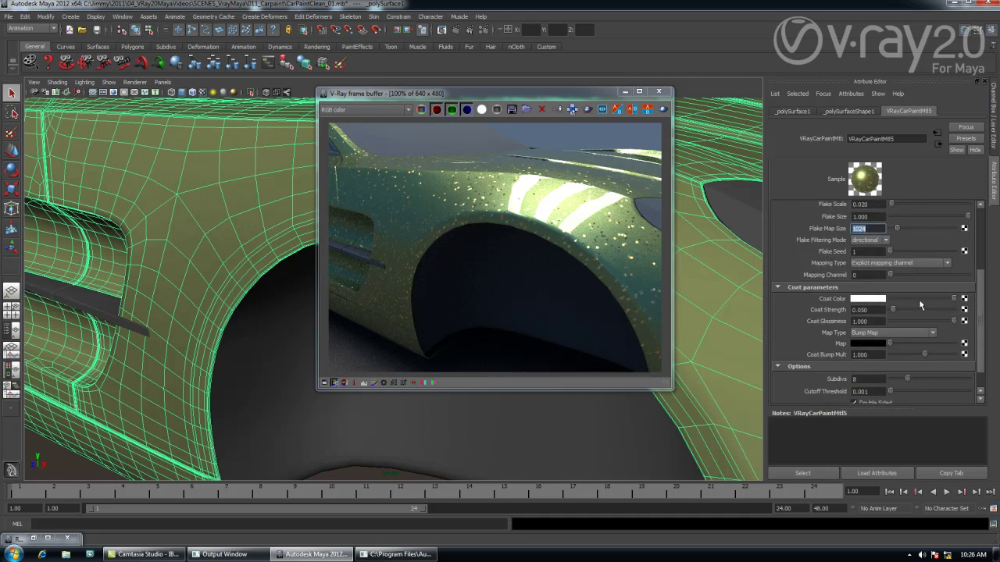
left_click(867, 301)
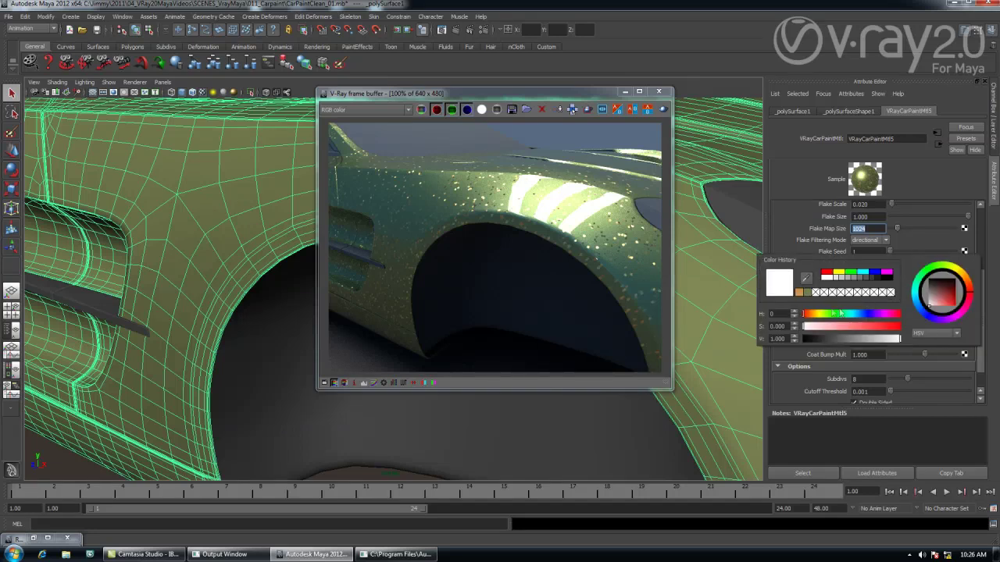
left_click(890, 278)
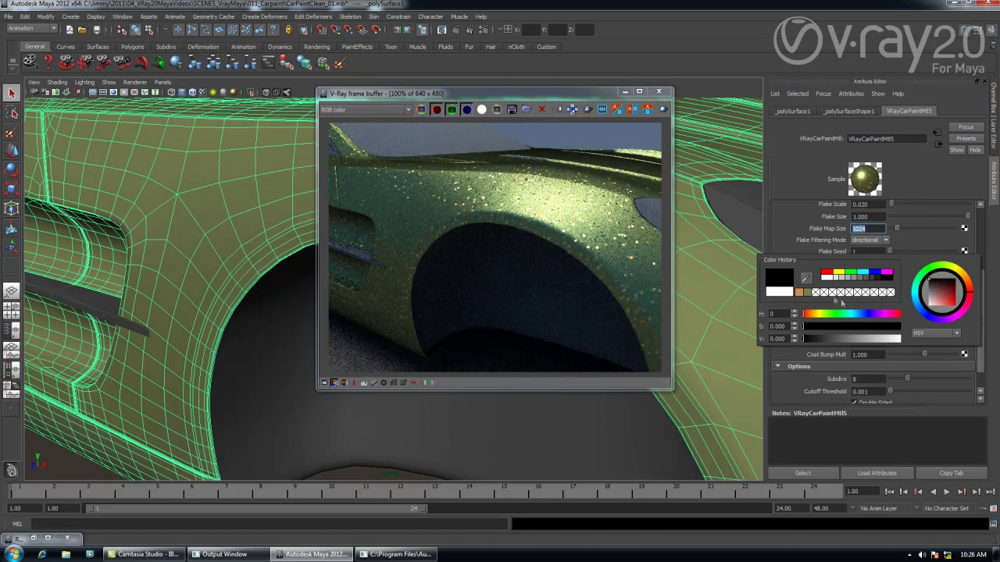
left_click(829, 283)
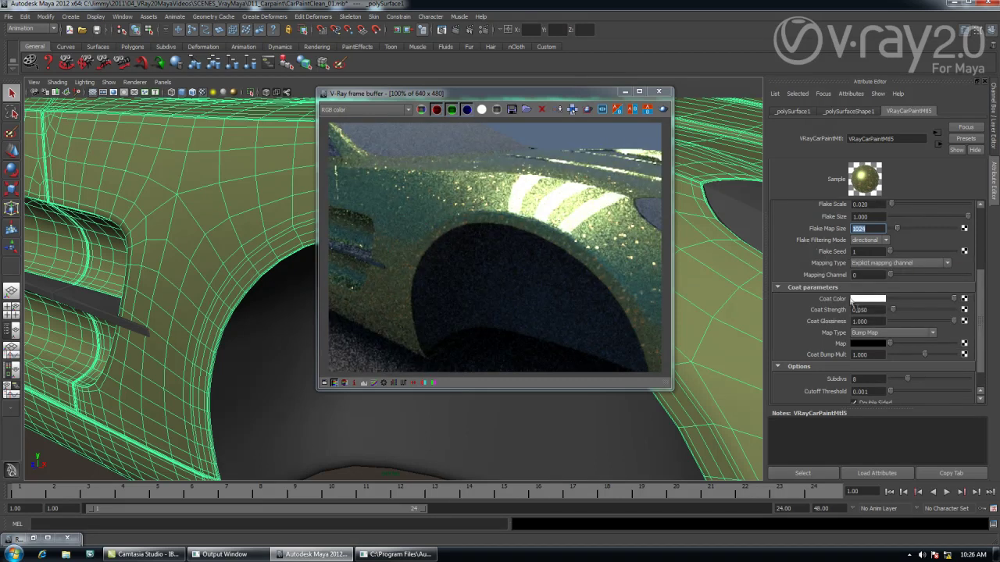
Set Coat Strength to about 0.073 and Coat Glossiness to 0.950
double_click(859, 309)
left_click_drag(893, 310, 923, 309)
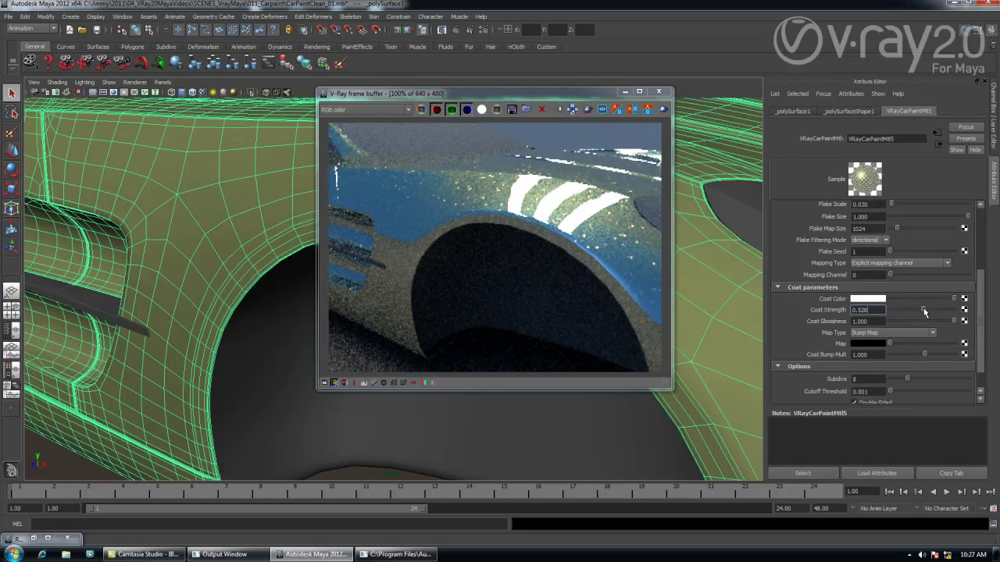
left_click_drag(923, 310, 893, 310)
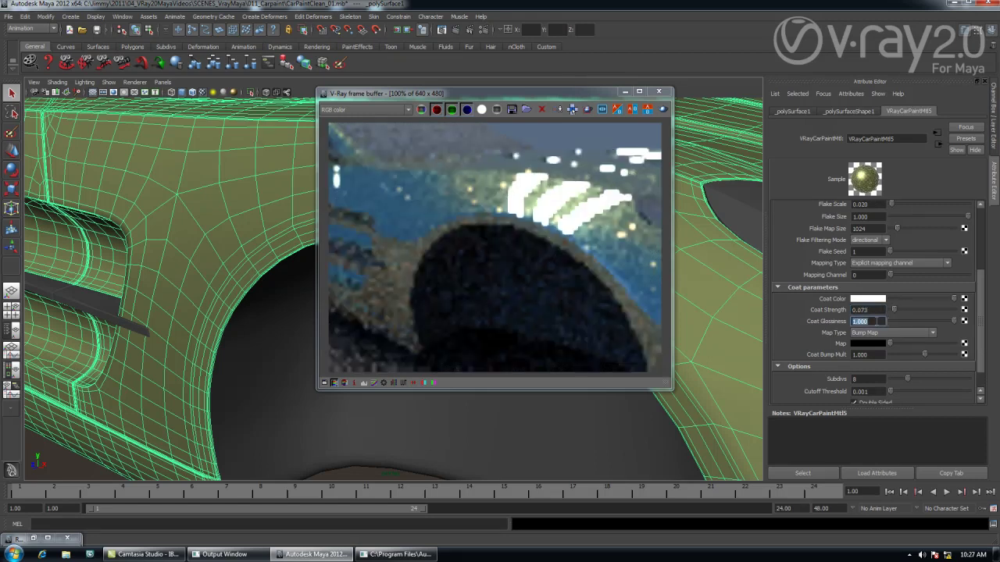
type("0.95")
key("Return")
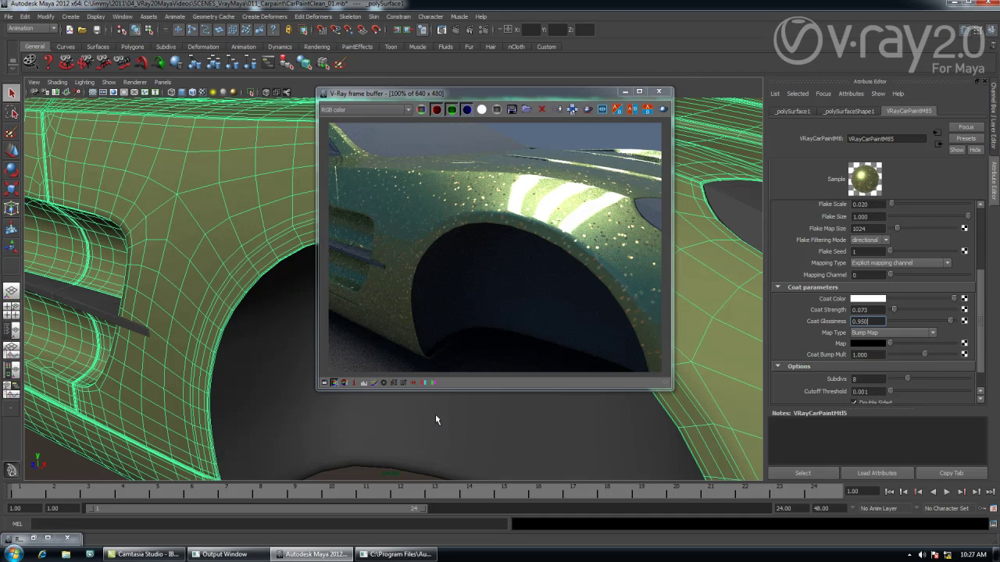
Pull back to a wide side view of the car and select the floor plane
left_click(461, 430)
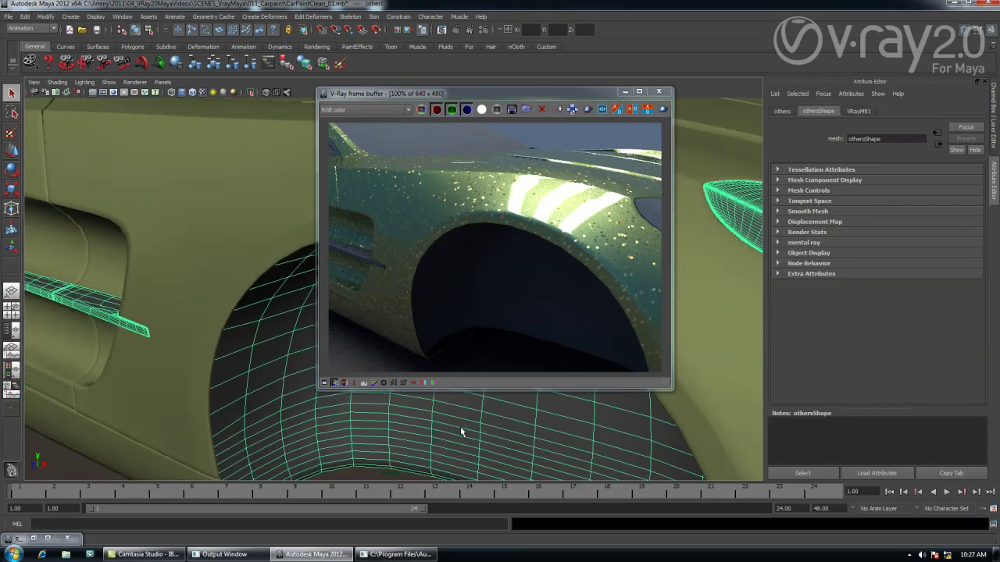
key("f")
key("bracketleft")
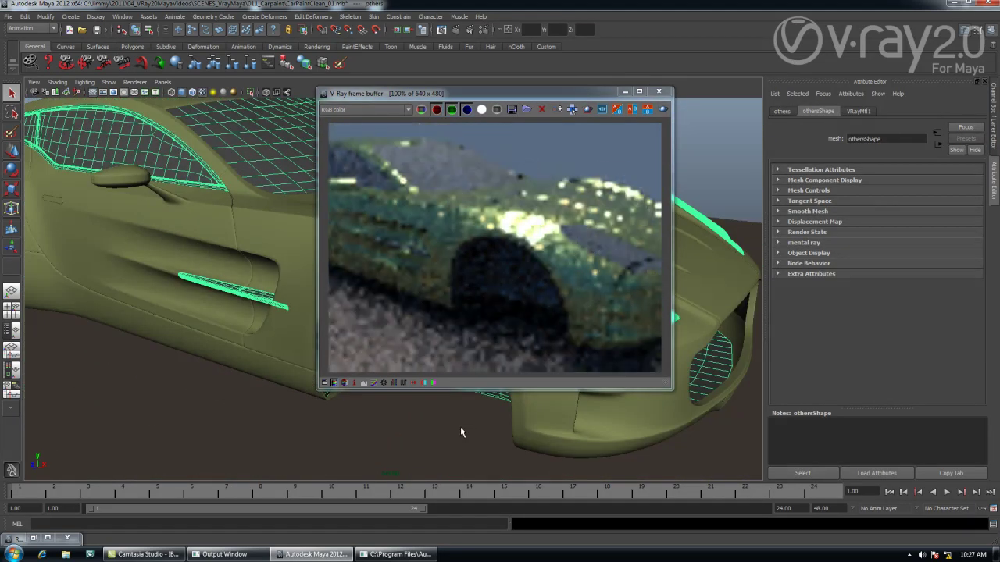
key("bracketleft")
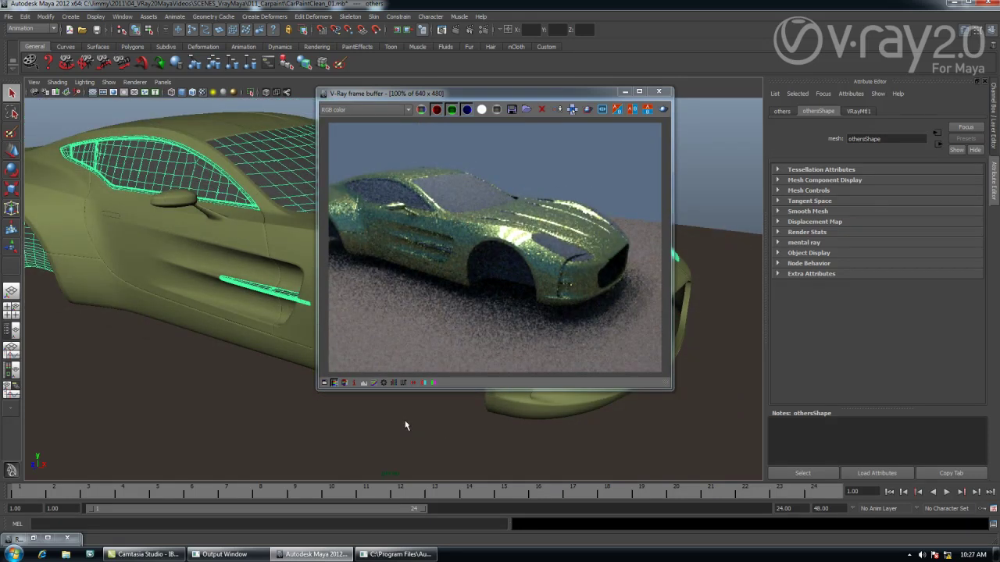
left_click(405, 422)
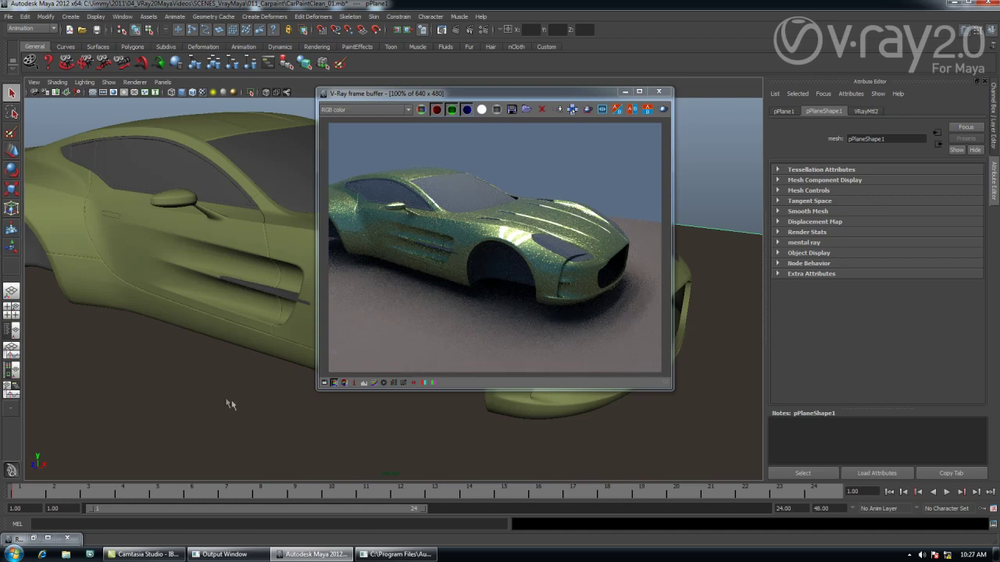
key("[")
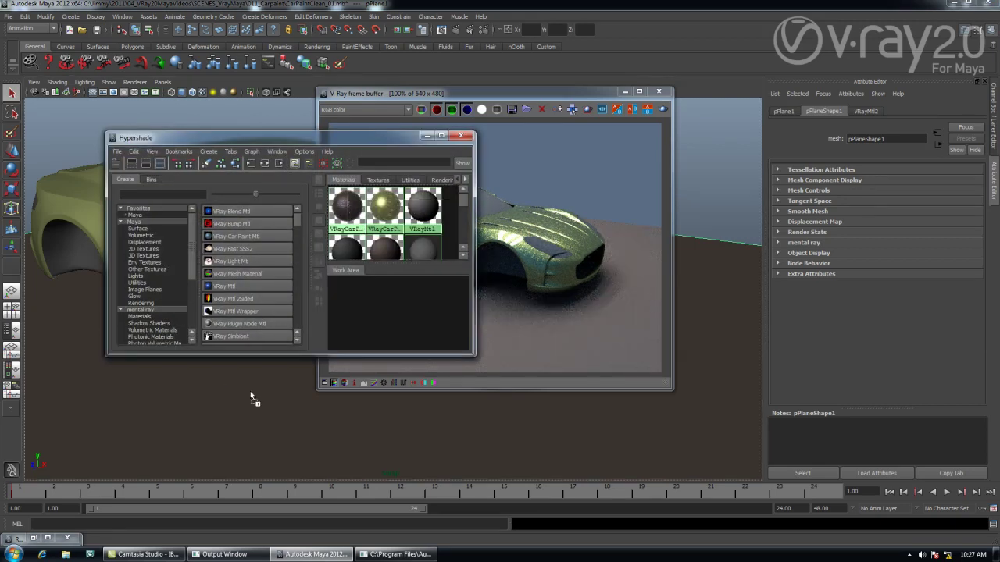
Apply VRayCarPaintMtl4 to floor plane pPlane1 and check the flaked floor in the IPR render
middle_click_drag(350, 207, 250, 390)
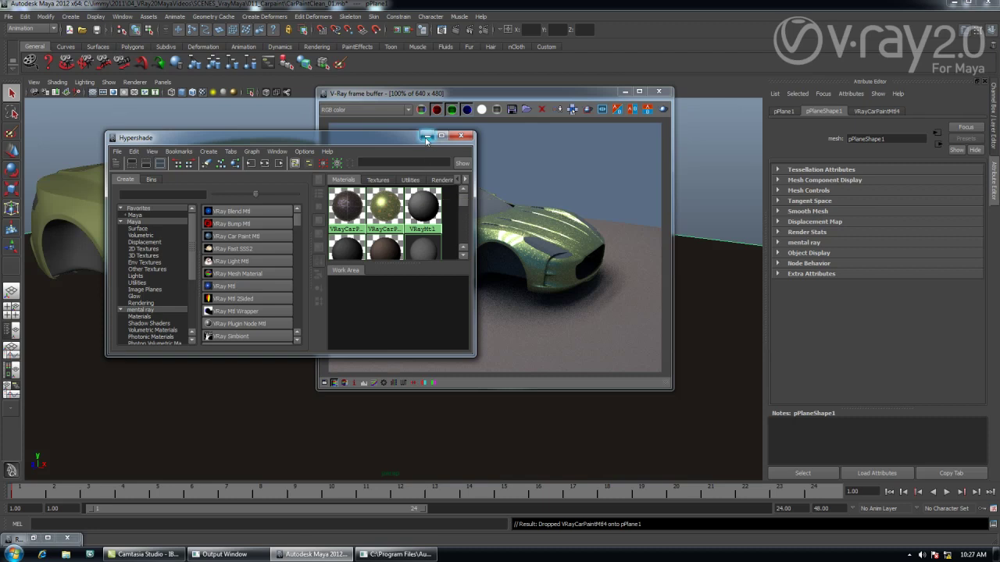
left_click(427, 135)
scroll(476, 328, "up", 1)
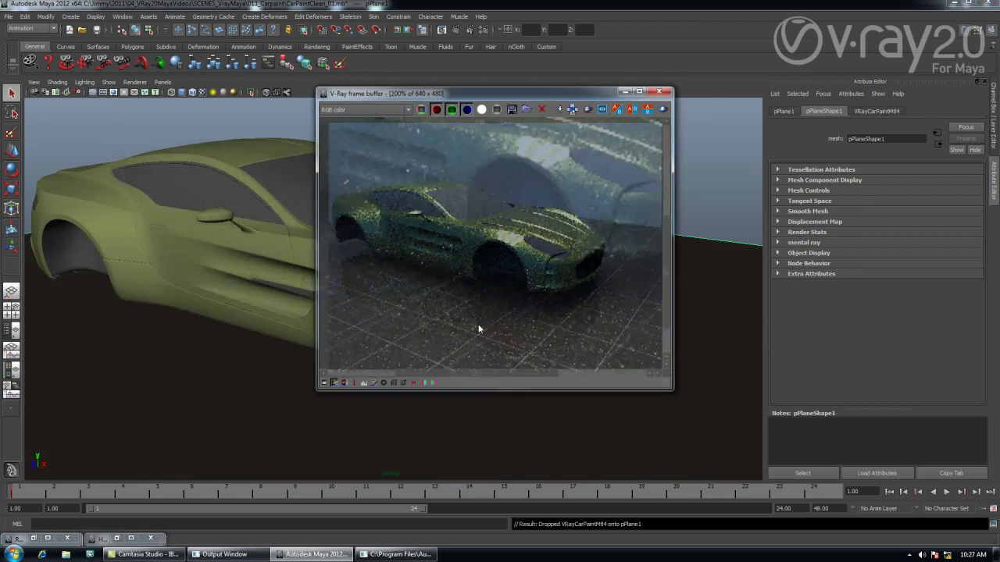
scroll(481, 334, "down", 1)
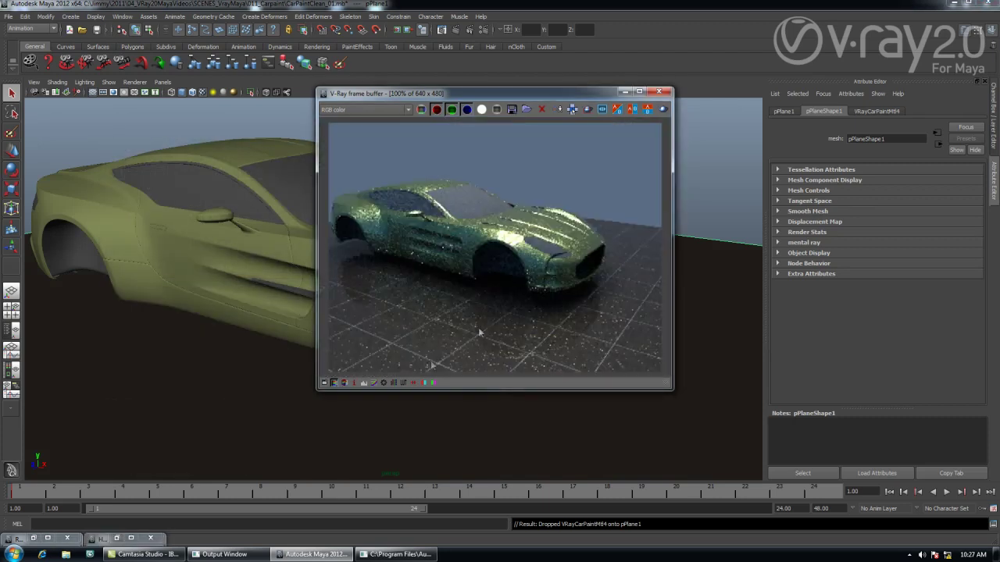